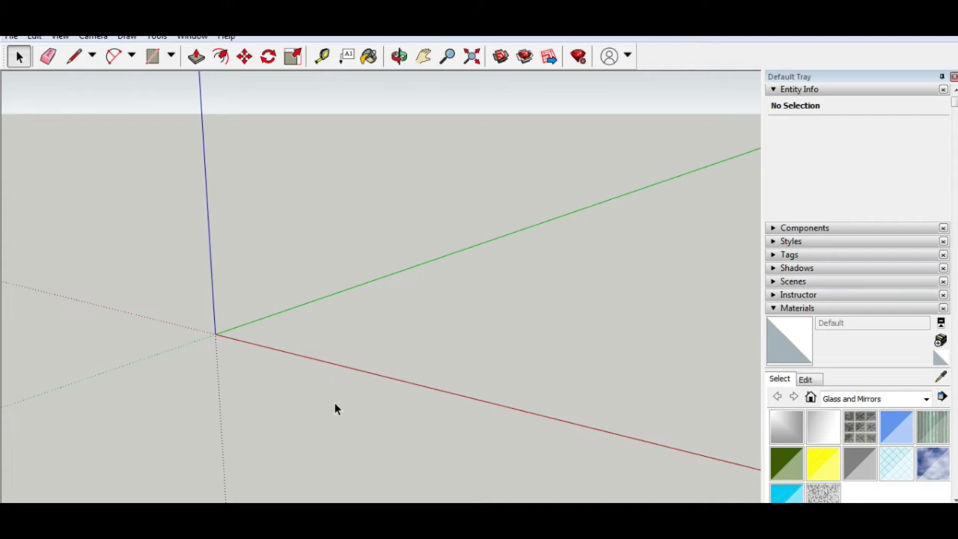
Draw a ground rectangle from corner to corner and orbit to see the box whole.
left_click(152, 55)
left_click(379, 277)
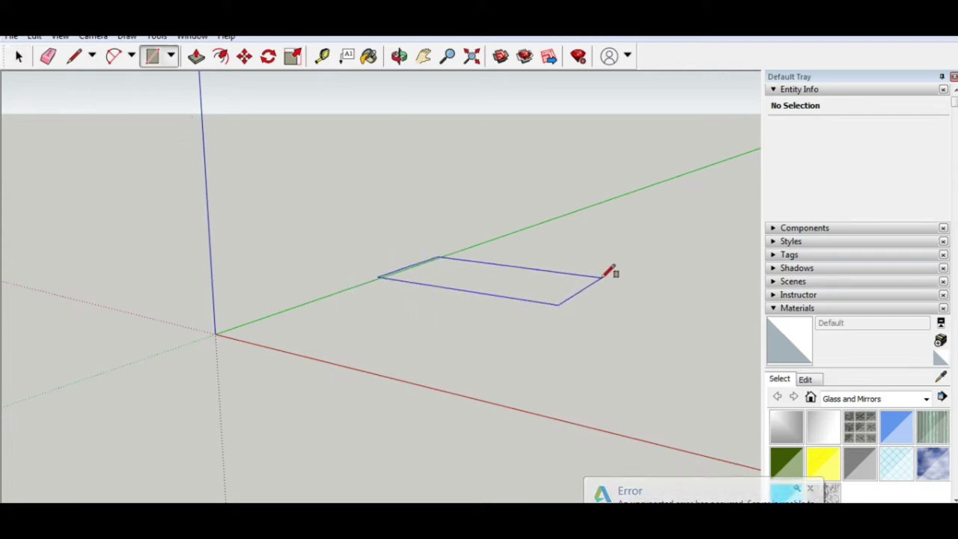
left_click(614, 262)
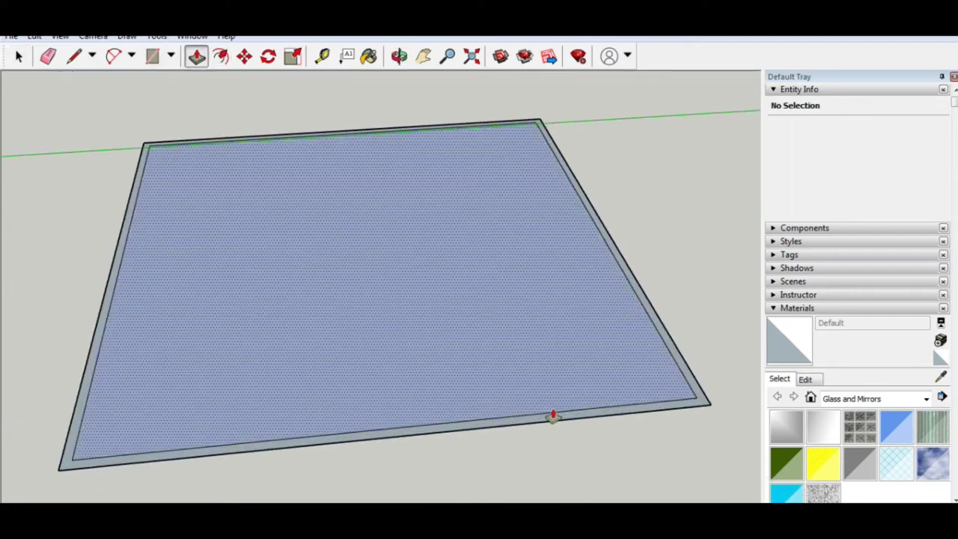
key("o")
scroll(374, 318, "down", 5)
mouse_move(375, 317)
left_mouse_down()
mouse_move(385, 252)
mouse_move(394, 367)
mouse_move(303, 398)
left_mouse_up()
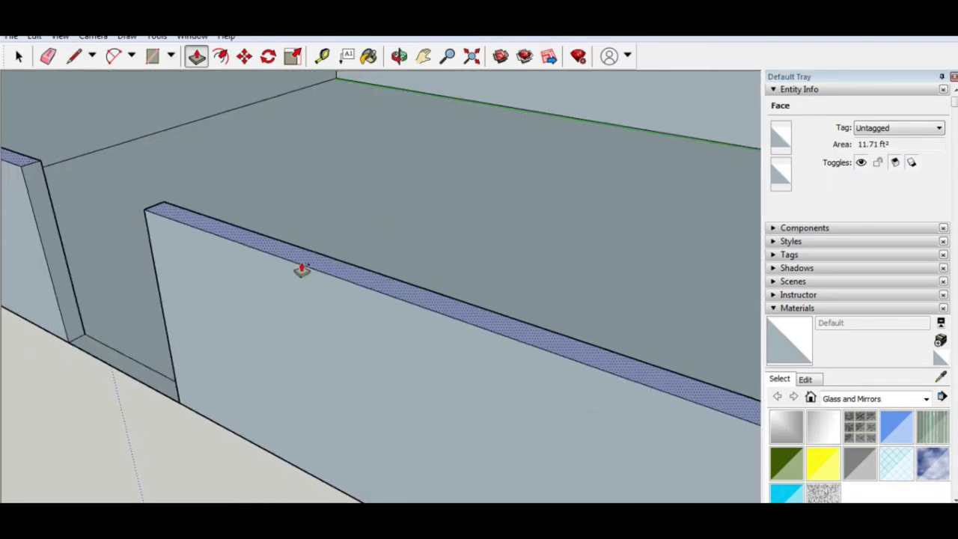
Close the gap in the front wall with lines, orbiting around the box.
middle_click_drag(300, 266, 488, 304)
left_click_drag(488, 305, 359, 336)
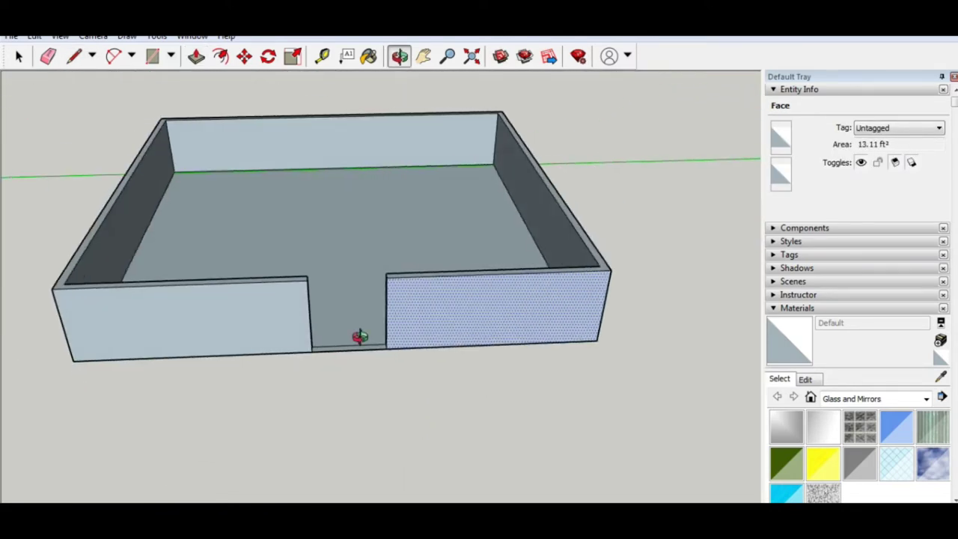
scroll(360, 336, "up", 5)
key("l")
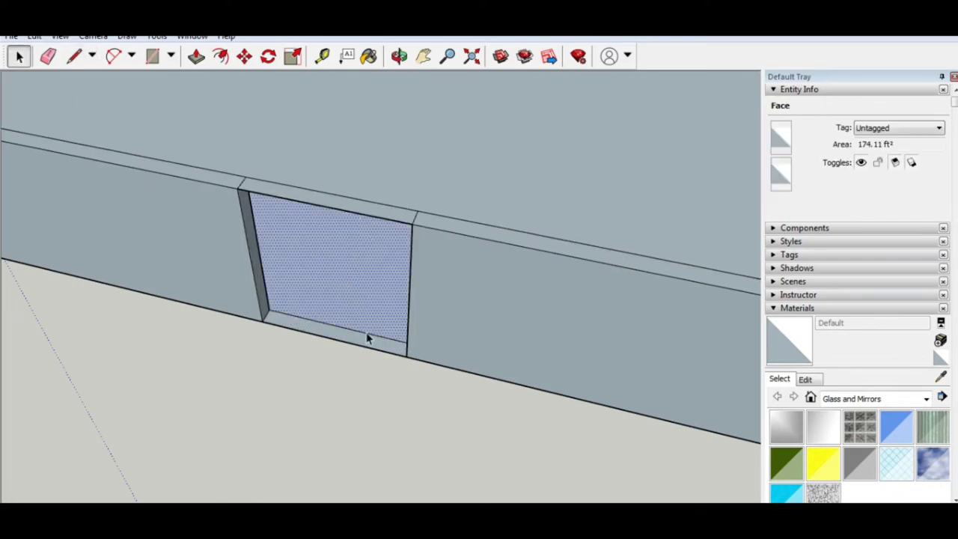
middle_click_drag(367, 339, 444, 177)
scroll(494, 259, "down", 5)
scroll(419, 310, "up", 5)
scroll(393, 303, "down", 4)
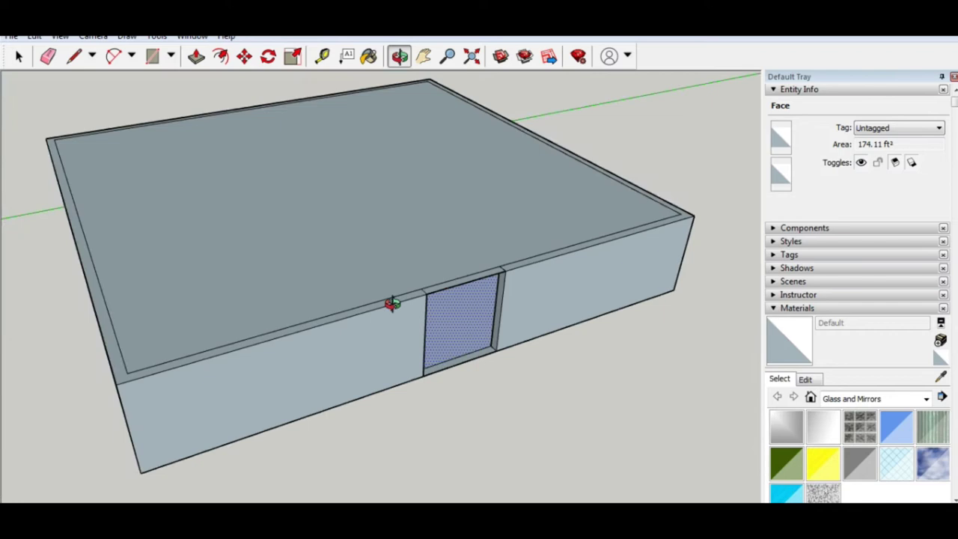
scroll(392, 303, "up", 3)
scroll(561, 264, "down", 5)
mouse_move(534, 282)
middle_mouse_down()
mouse_move(595, 199)
mouse_move(450, 331)
mouse_move(363, 324)
mouse_move(20, 60)
middle_mouse_up()
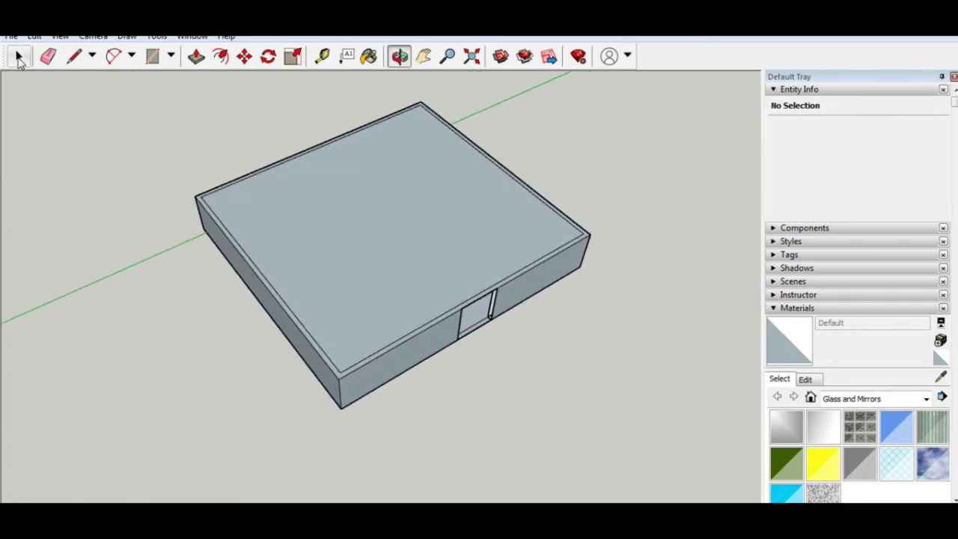
Select the entire box and scale it down toward its front-bottom corner.
left_click_drag(616, 376, 616, 376)
key("s")
left_click_drag(334, 176, 372, 245)
mouse_move(379, 250)
middle_mouse_down()
mouse_move(475, 193)
mouse_move(426, 231)
mouse_move(309, 479)
mouse_move(297, 142)
mouse_move(220, 109)
mouse_move(374, 263)
mouse_move(498, 306)
middle_mouse_up()
Draw a circle on the ground beside the box and a vertical line from its centre.
left_click(220, 109)
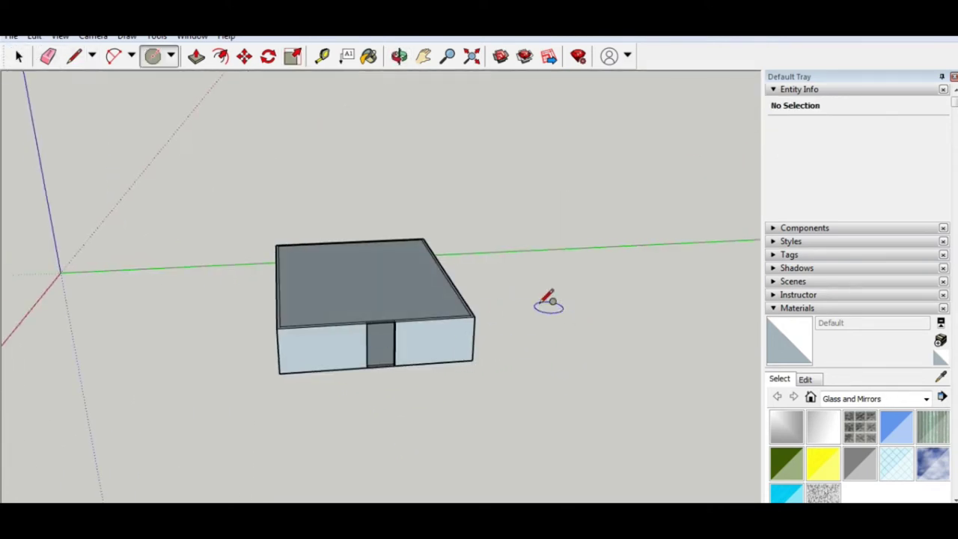
left_click(534, 315)
left_click(590, 315)
scroll(537, 295, "up", 3)
key("l")
scroll(537, 295, "up", 2)
left_click(538, 350)
Sweep a triangle profile around the circle with Follow Me, then undo the resulting cone.
left_click(156, 35)
left_click(184, 172)
left_click_drag(554, 329, 580, 323)
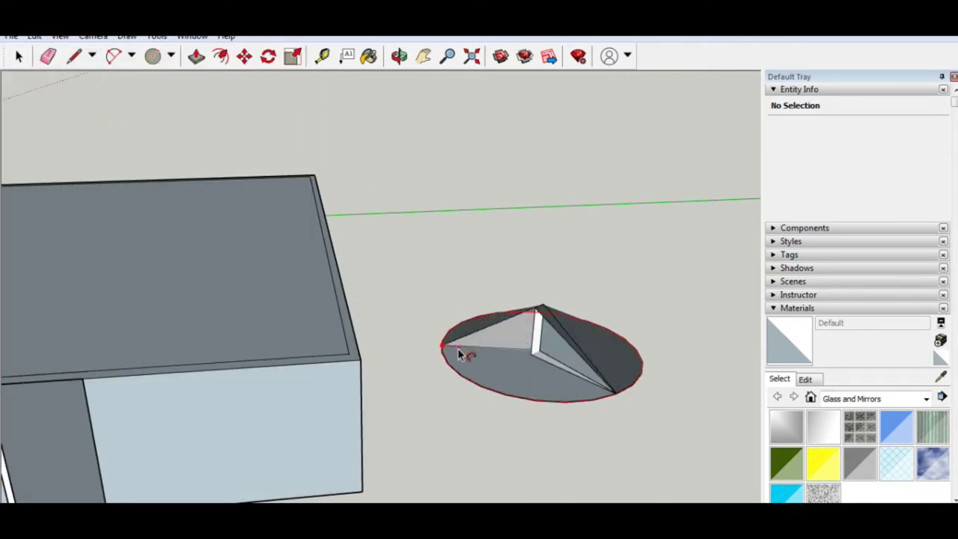
left_click_drag(622, 397, 622, 397)
mouse_move(623, 396)
middle_mouse_down()
mouse_move(544, 376)
mouse_move(509, 205)
mouse_move(519, 404)
middle_mouse_up()
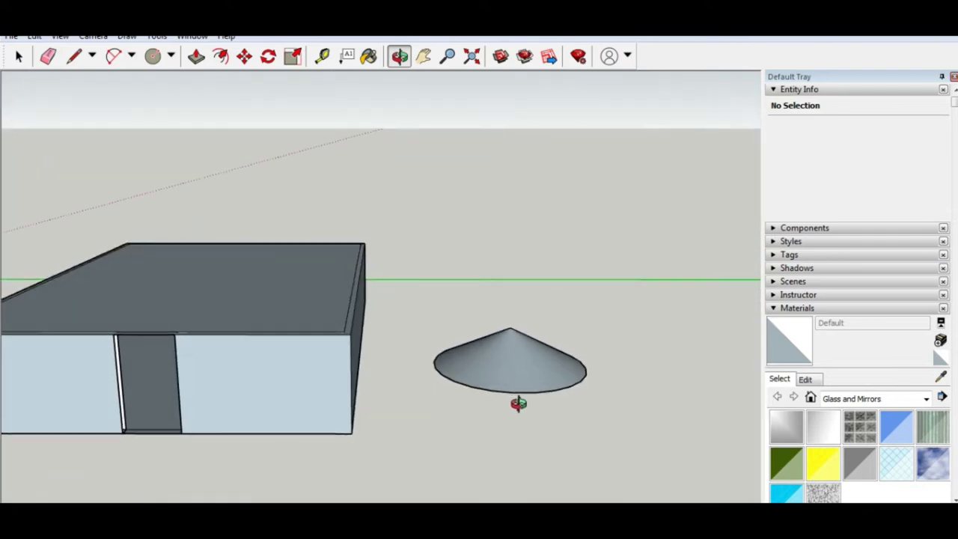
key("ctrl+z")
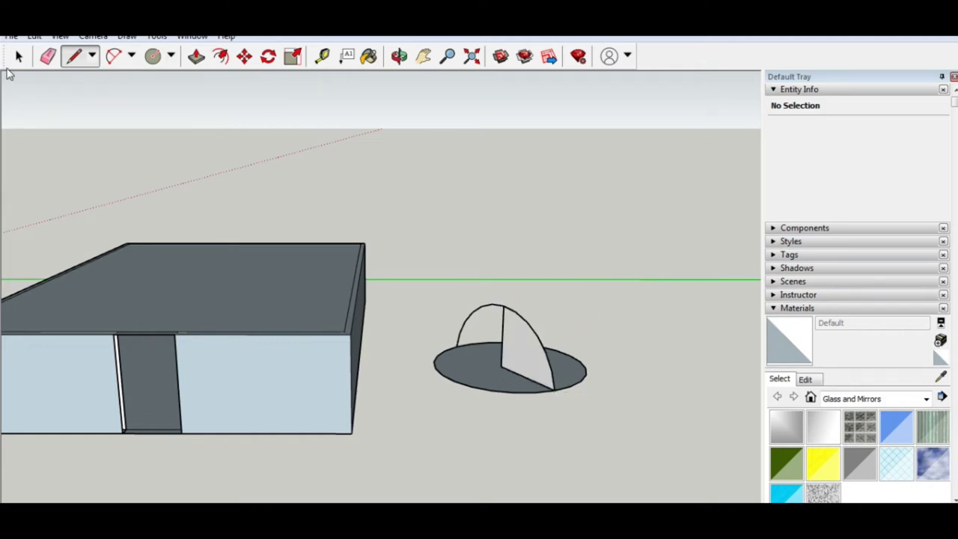
Sweep the arc profile around the circle with Follow Me to form a smooth dome.
left_click(19, 57)
key("ctrl+z")
left_click(157, 36)
left_click(186, 172)
left_click_drag(528, 344, 440, 369)
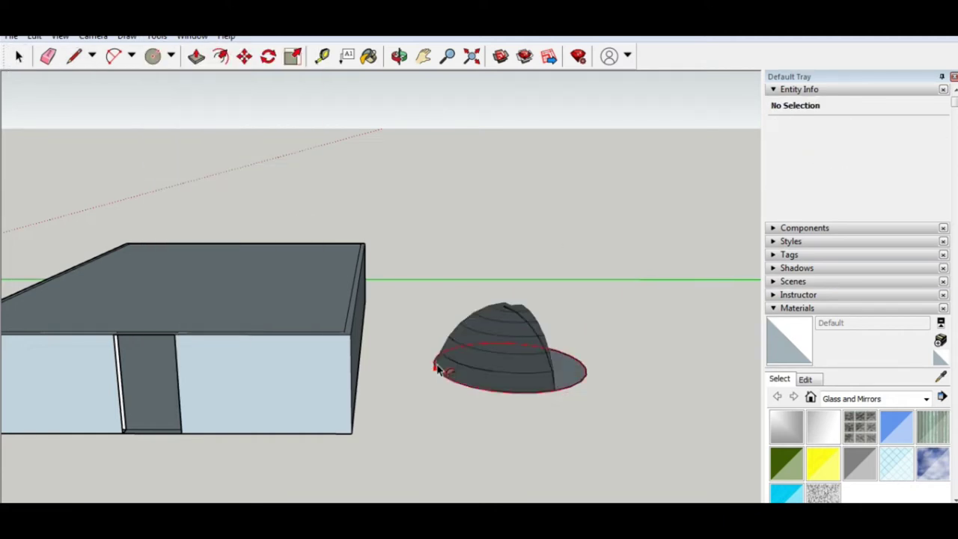
left_click(554, 393)
Inspect the dome's underside and frame the dome and box together.
middle_click_drag(466, 338, 483, 379)
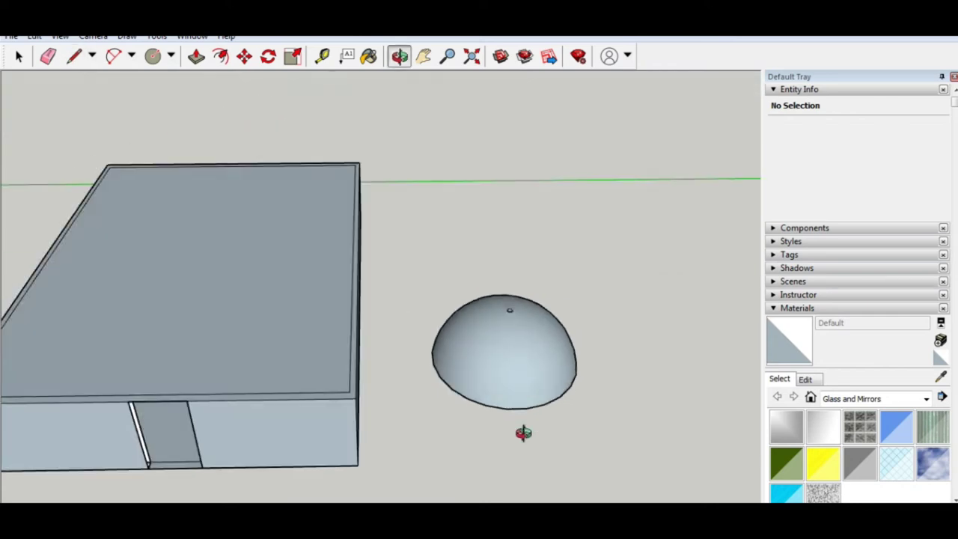
scroll(484, 379, "up", 5)
key("p")
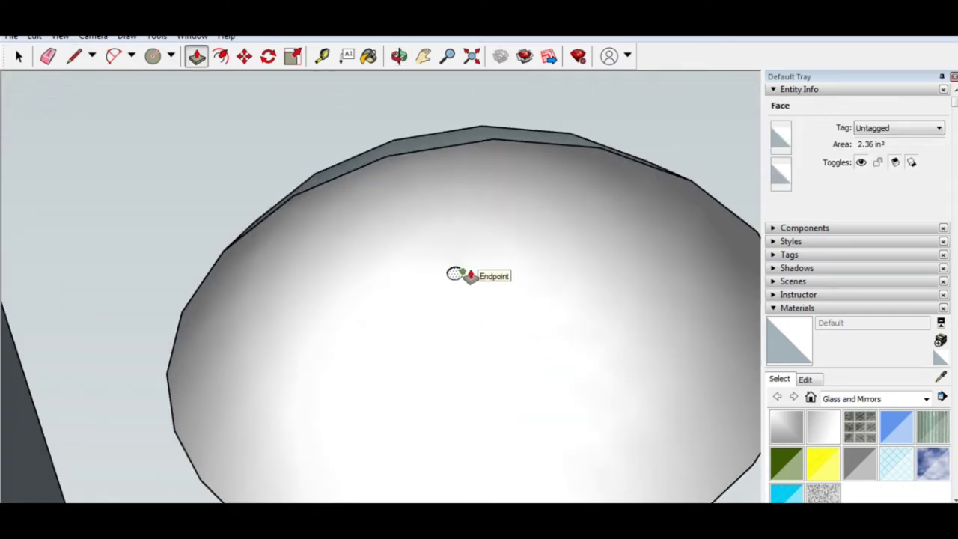
scroll(471, 276, "down", 5)
middle_click_drag(470, 275, 464, 368)
scroll(325, 231, "down", 3)
middle_click_drag(325, 231, 268, 217)
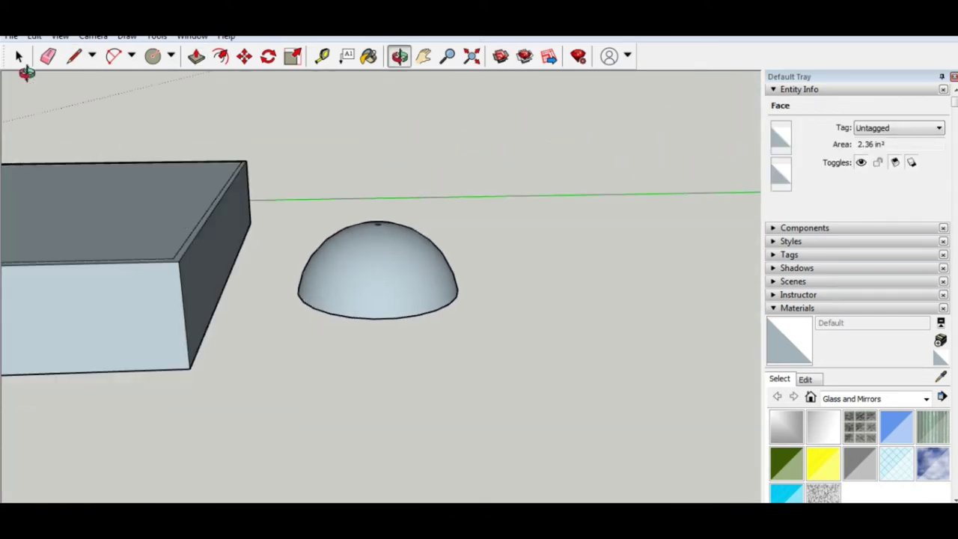
Triple-click the dome and move it onto the block's roof, checking it from the front.
triple_click(387, 271)
key("m")
left_click(387, 271)
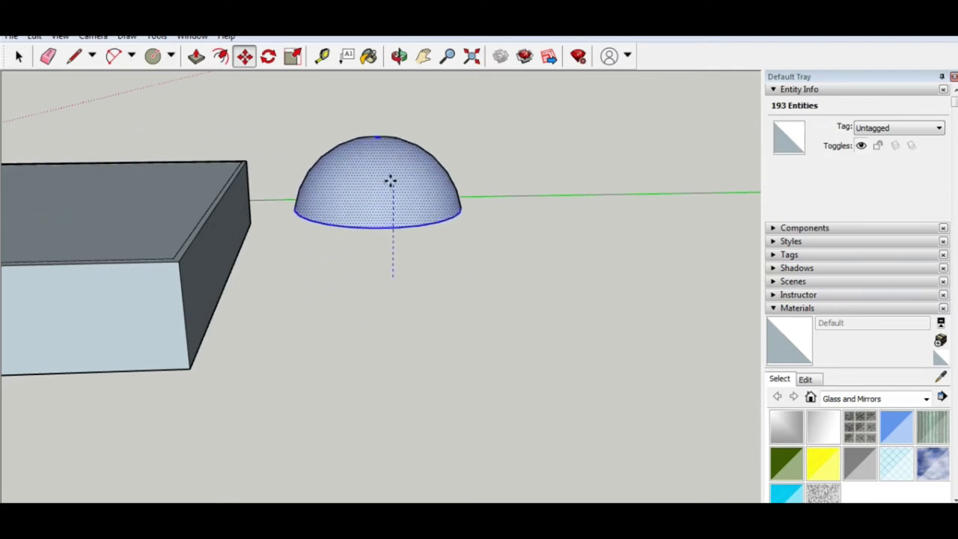
left_click(53, 164)
mouse_move(167, 215)
middle_mouse_down()
mouse_move(17, 315)
mouse_move(344, 268)
middle_mouse_up()
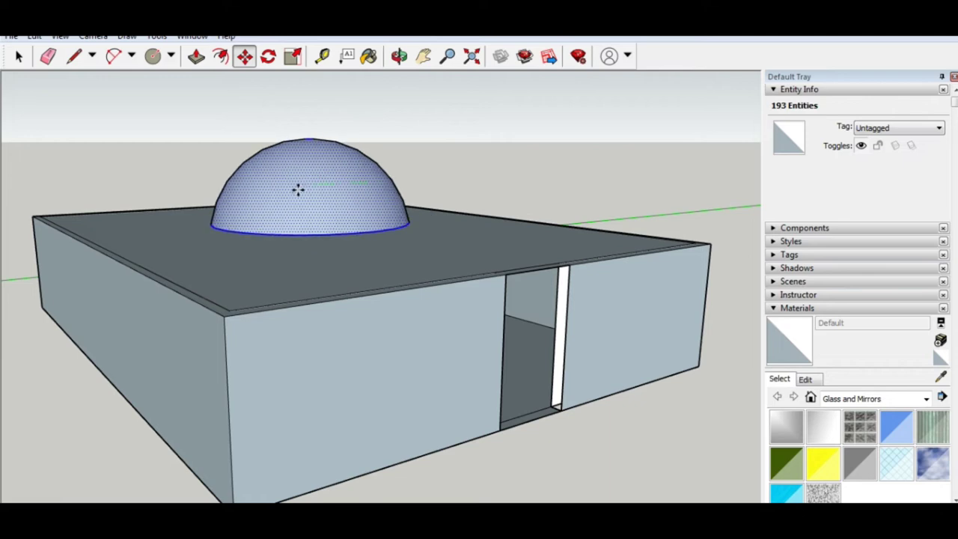
mouse_move(508, 241)
middle_mouse_down()
mouse_move(256, 295)
mouse_move(342, 197)
mouse_move(393, 244)
mouse_move(359, 242)
mouse_move(351, 364)
middle_mouse_up()
scroll(393, 245, "down", 3)
scroll(394, 336, "up", 3)
scroll(371, 164, "up", 3)
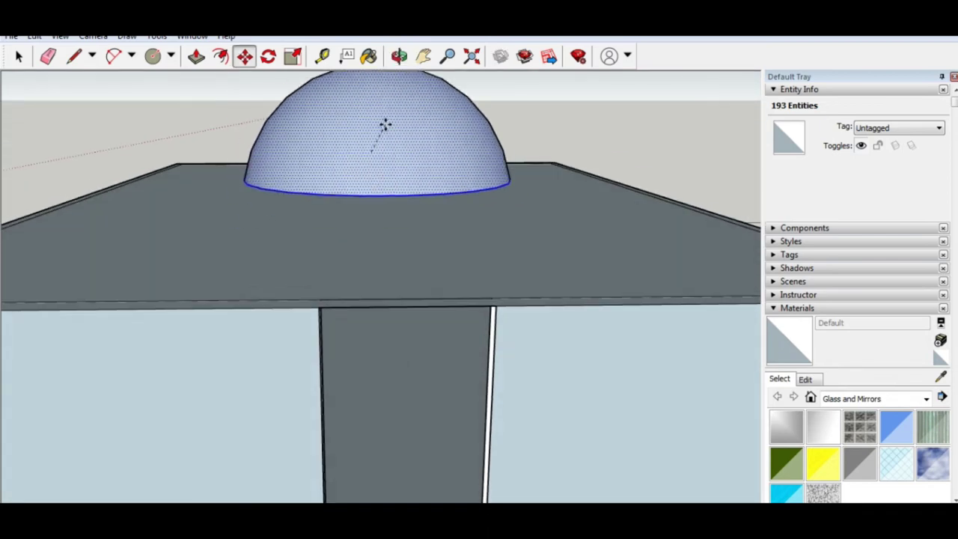
mouse_move(376, 154)
middle_mouse_down()
mouse_move(393, 203)
mouse_move(365, 282)
mouse_move(424, 297)
mouse_move(291, 396)
mouse_move(344, 421)
middle_mouse_up()
Draw a circle and offset an inner ring inside it.
key("c")
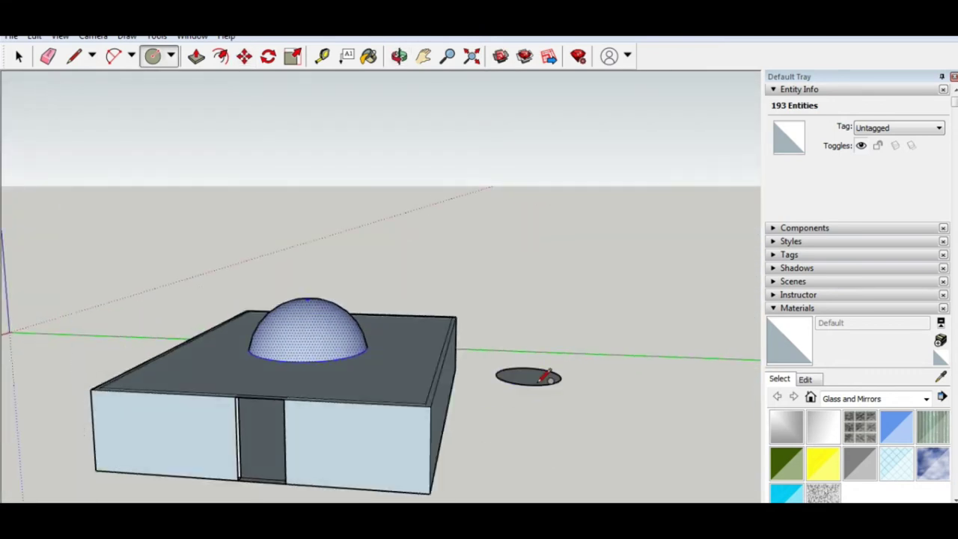
key("f")
scroll(520, 379, "up", 4)
left_click(440, 343)
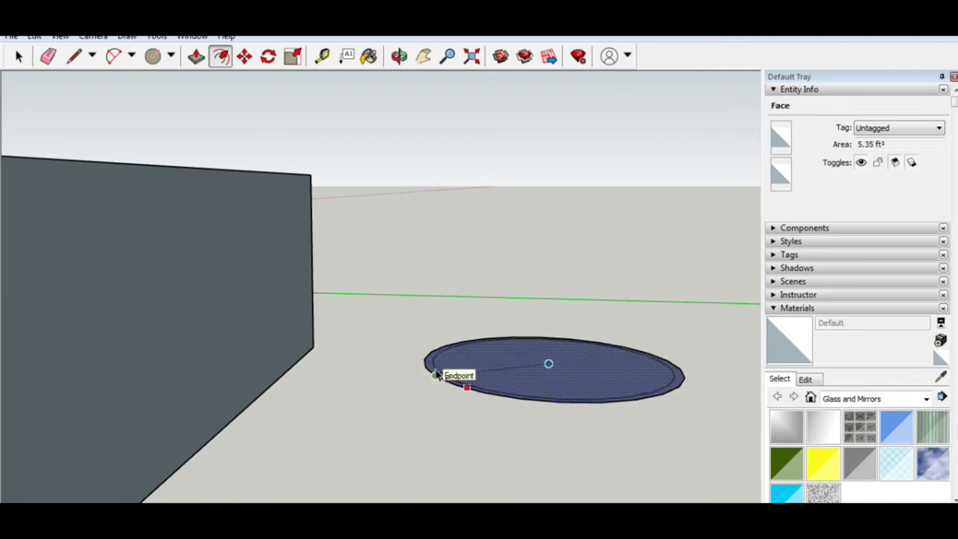
Extrude the circle's rim upward into a tall cylindrical tube.
scroll(672, 393, "down", 3)
left_click(672, 392)
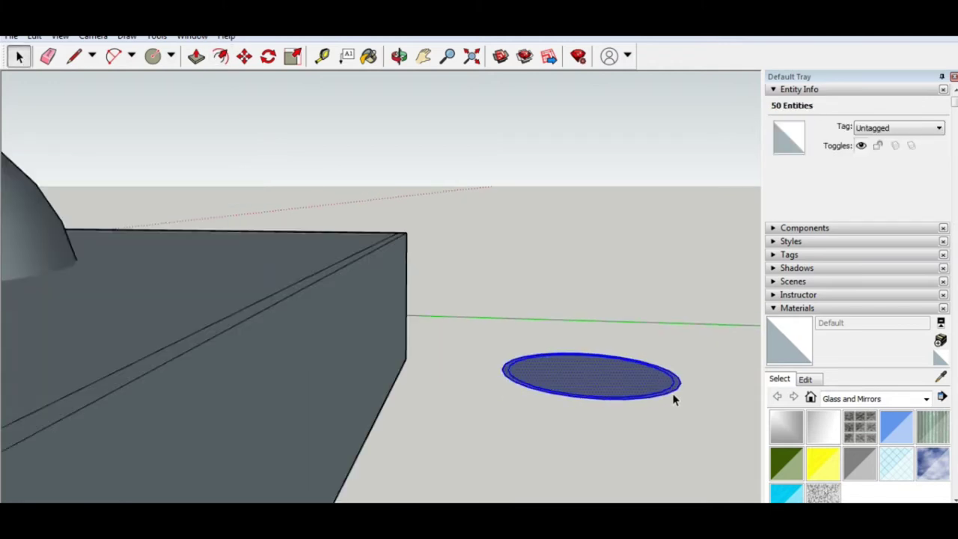
key("s")
key("p")
scroll(494, 195, "down", 3)
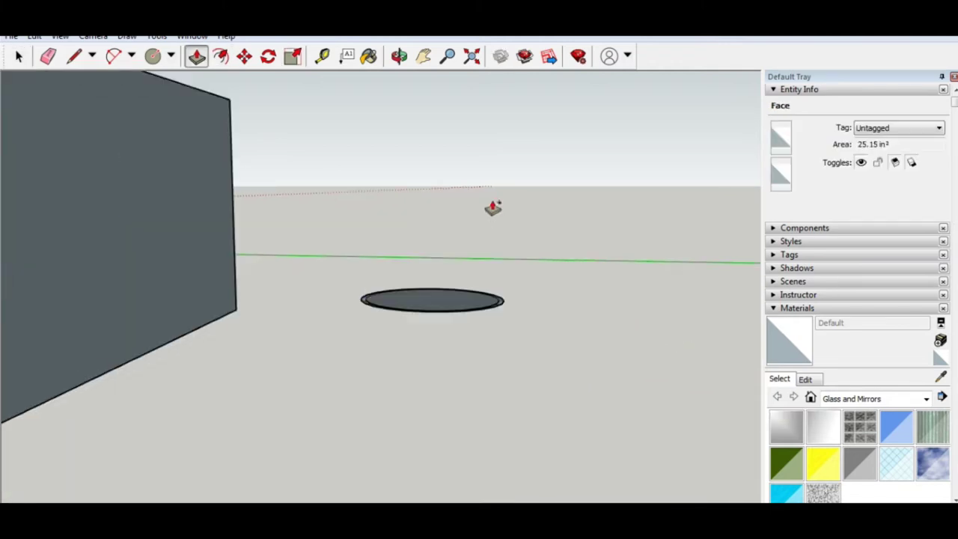
middle_click_drag(496, 80, 321, 222)
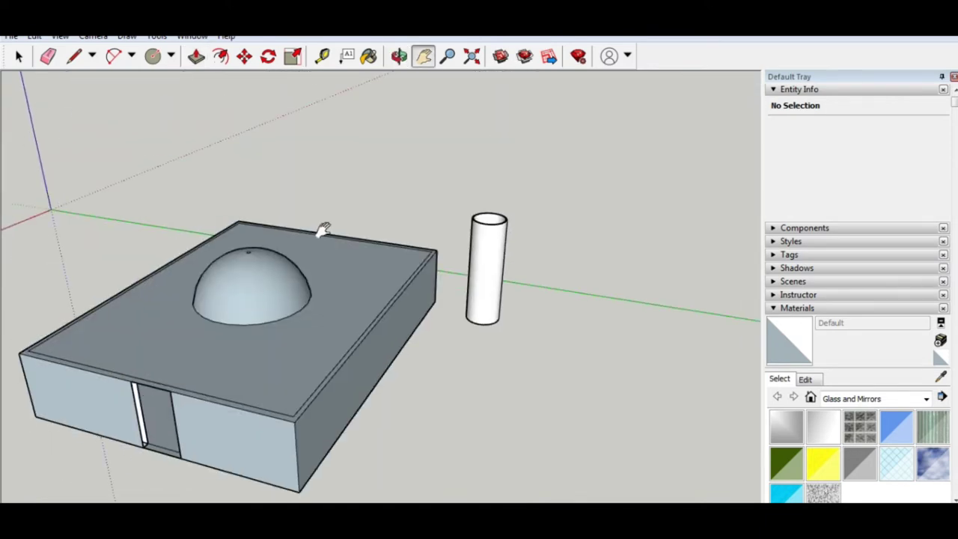
scroll(573, 242, "up", 5)
left_click(573, 241)
scroll(573, 180, "down", 5)
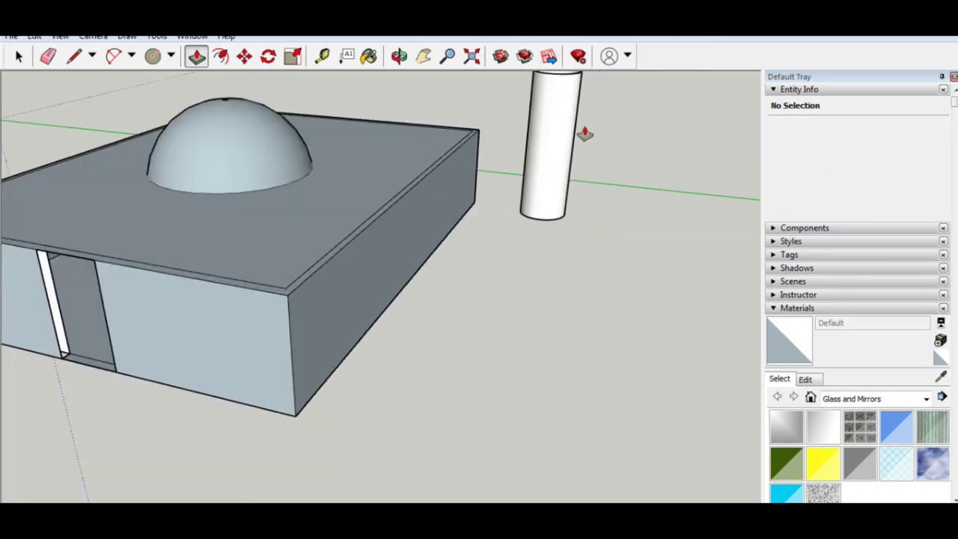
Select the whole cylinder and move it up onto the box's roof.
key("m")
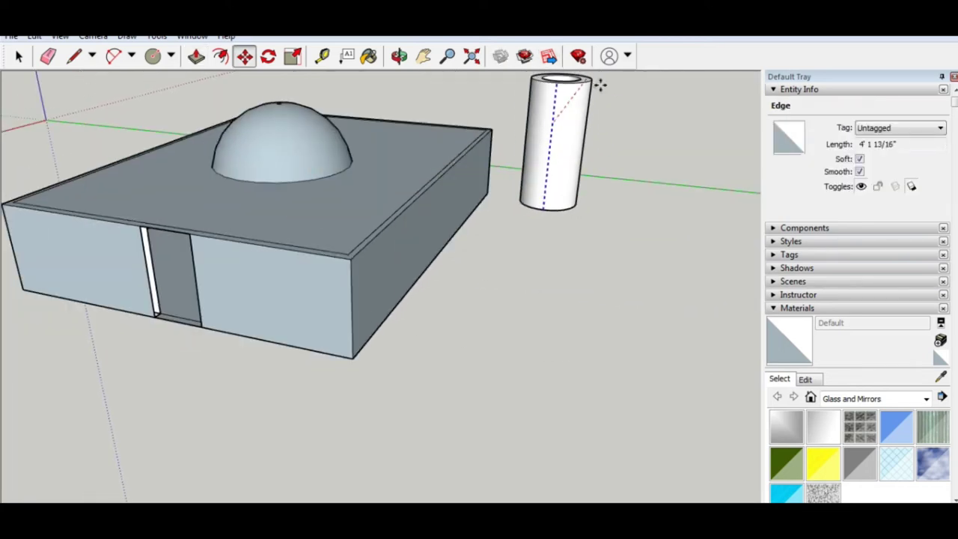
key("Escape")
key("space")
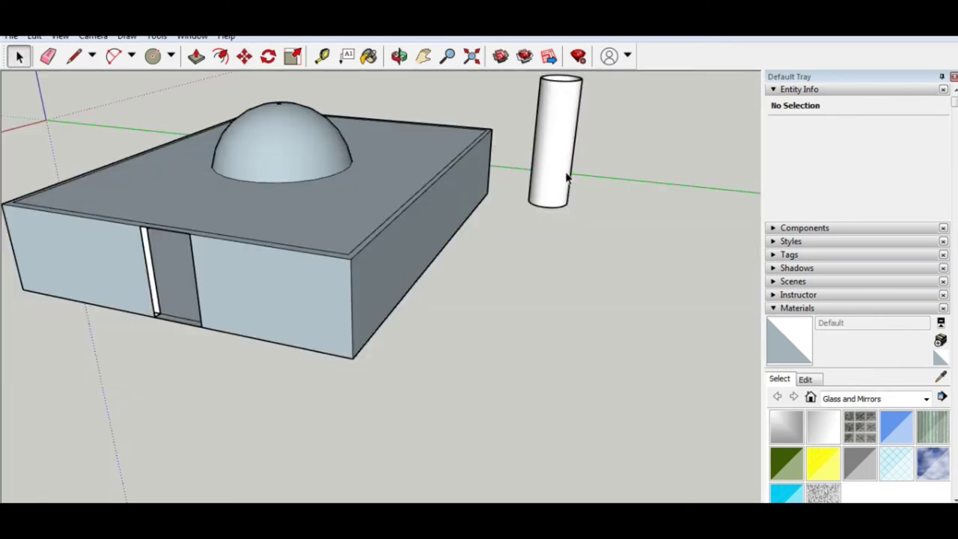
middle_click_drag(439, 105, 19, 63)
left_click_drag(420, 385, 547, 245)
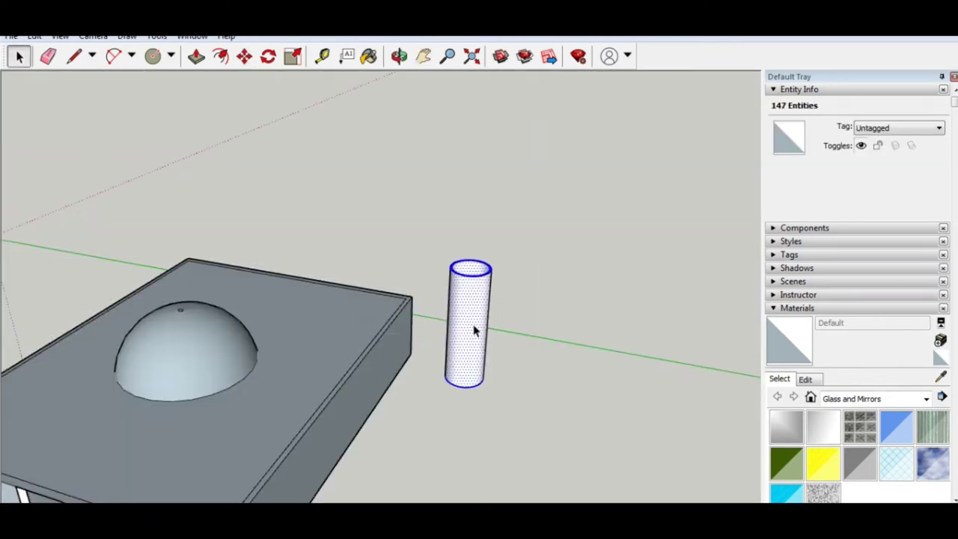
key("m")
left_click(473, 323)
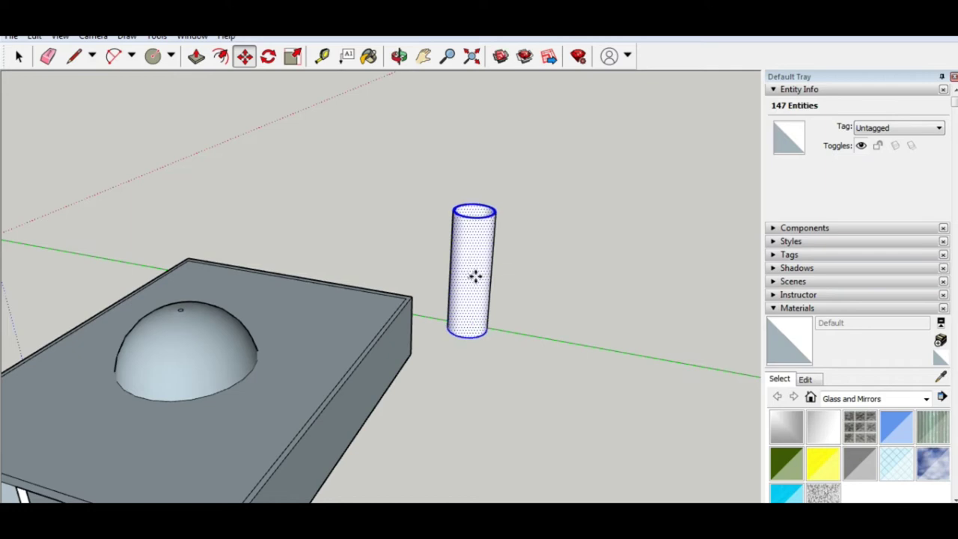
left_click(364, 261)
Attempt to reposition the roof cylinder, cancelling the move.
mouse_move(364, 261)
middle_mouse_down()
mouse_move(487, 195)
mouse_move(522, 193)
middle_mouse_up()
scroll(449, 232, "up", 5)
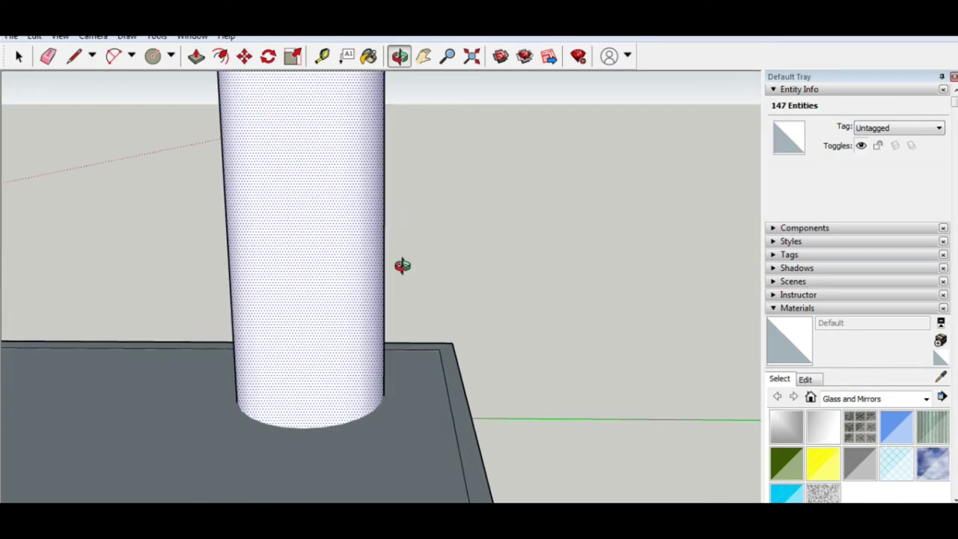
scroll(368, 255, "down", 2)
key("m")
left_click(367, 255)
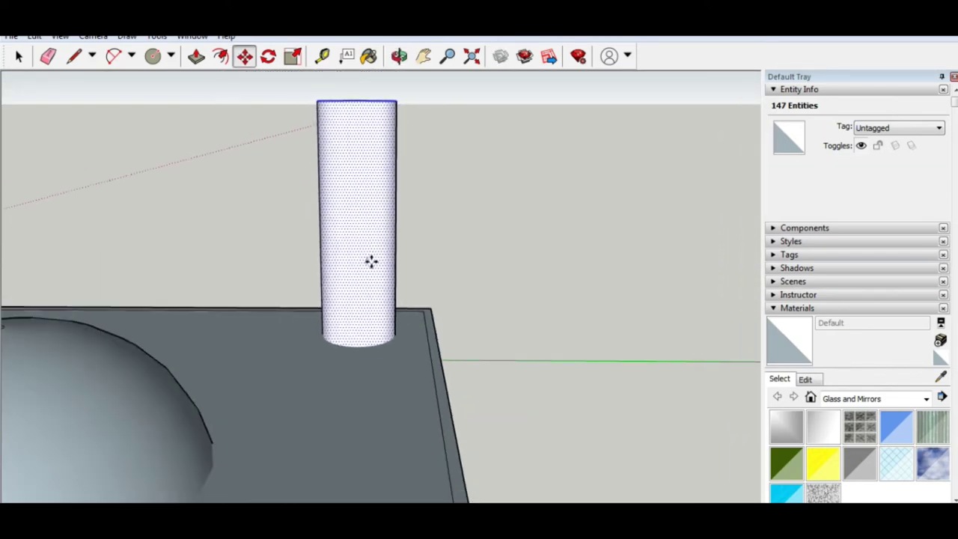
key("Escape")
scroll(503, 278, "down", 5)
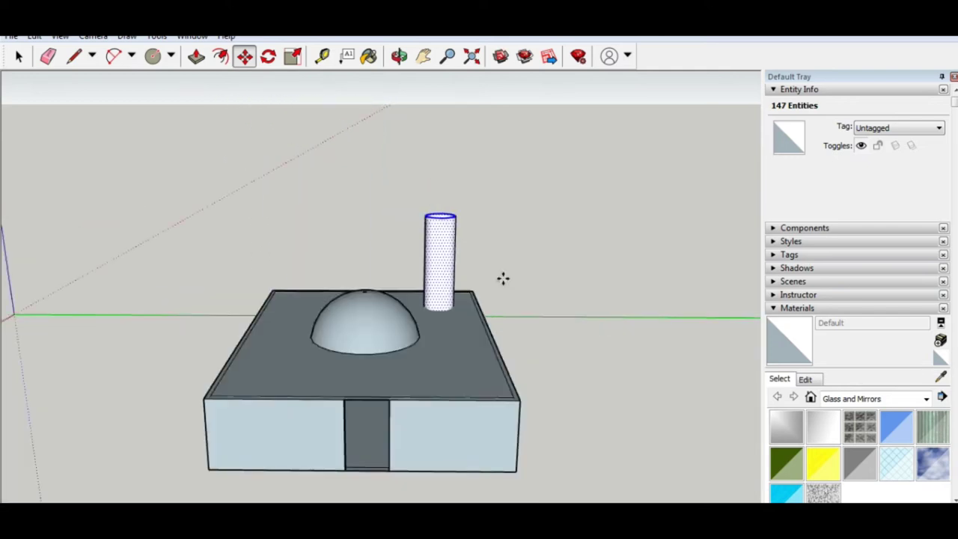
key("o")
scroll(421, 287, "up", 5)
Cancel another cylinder move, undo the extra duplicate cylinder, and view the whole model.
key("m")
mouse_move(443, 267)
middle_mouse_down()
mouse_move(431, 397)
mouse_move(633, 347)
mouse_move(335, 413)
middle_mouse_up()
scroll(432, 397, "down", 4)
left_click(555, 403)
scroll(353, 373, "up", 3)
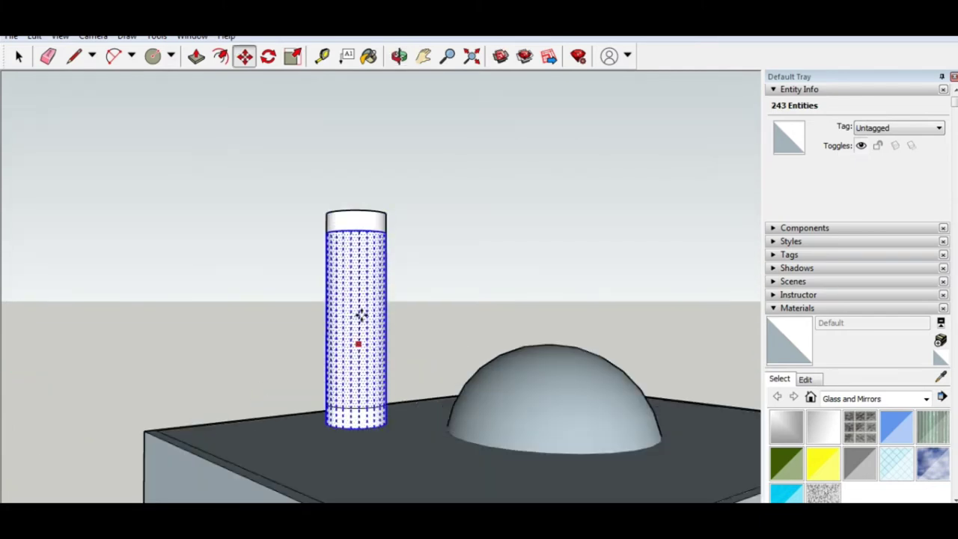
key("Escape")
scroll(411, 284, "down", 3)
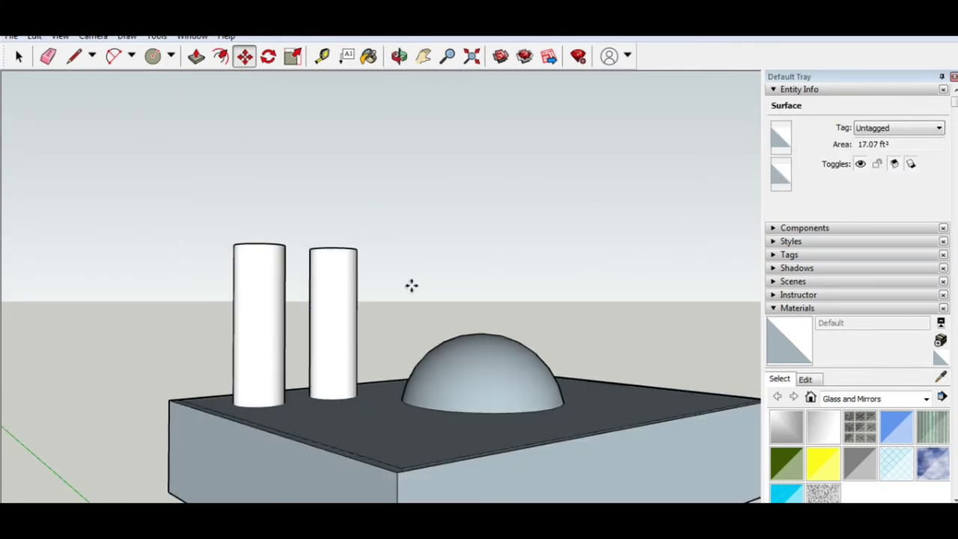
key("ctrl+z")
key("ctrl+z")
mouse_move(280, 355)
middle_mouse_down()
mouse_move(382, 388)
mouse_move(374, 411)
middle_mouse_up()
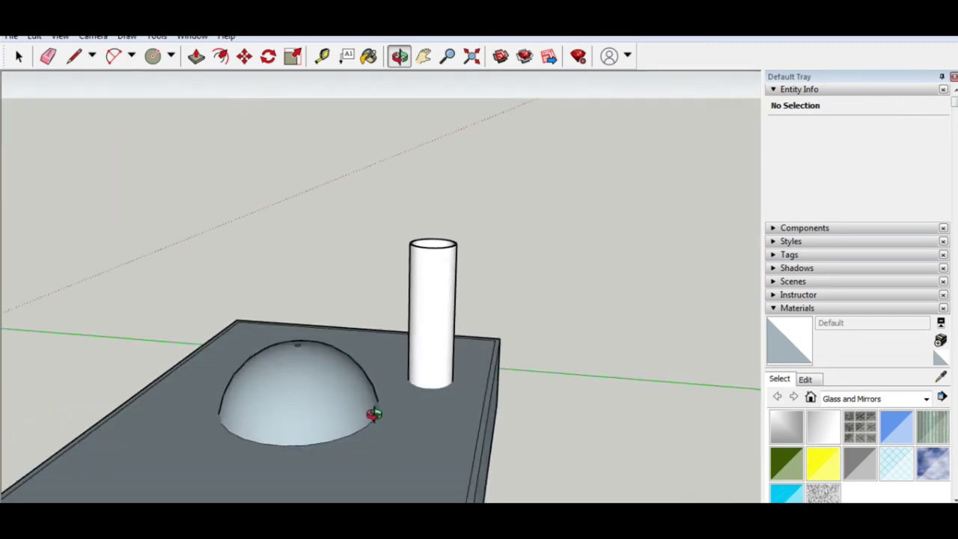
scroll(316, 457, "down", 3)
mouse_move(316, 457)
middle_mouse_down()
mouse_move(488, 460)
mouse_move(342, 424)
mouse_move(545, 374)
mouse_move(534, 454)
middle_mouse_up()
scroll(524, 442, "up", 3)
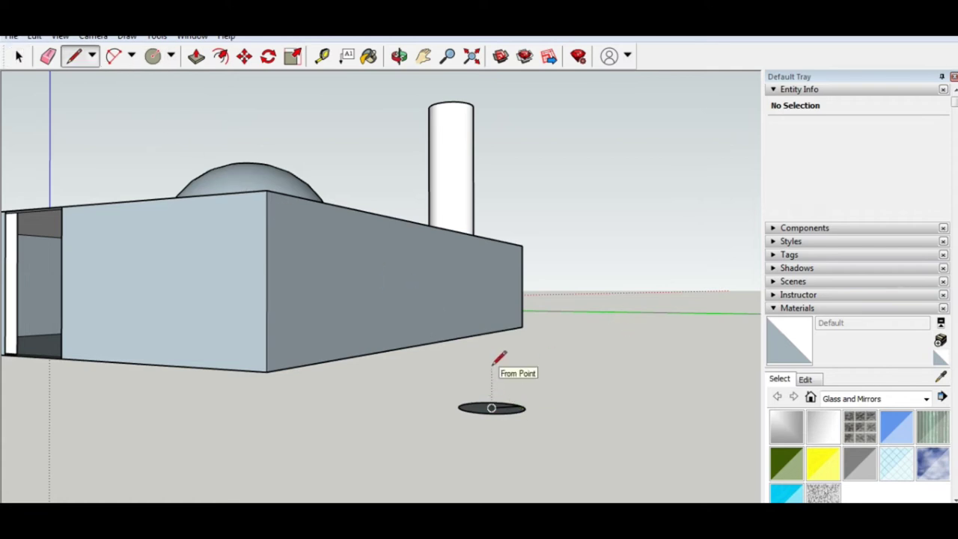
Draw the profile line from the ground circle's centre to its edge.
left_click(491, 408)
scroll(524, 402, "up", 2)
scroll(524, 402, "up", 2)
left_click(515, 406)
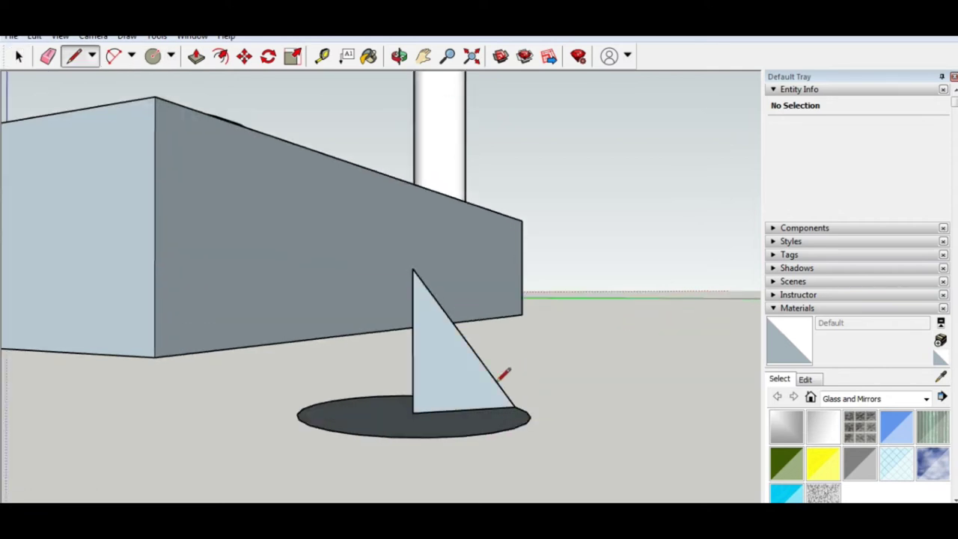
scroll(503, 374, "down", 3)
Sweep the triangle profile around the circle with Follow Me into a cone.
left_click(156, 36)
left_click(180, 187)
left_click_drag(406, 375, 432, 392)
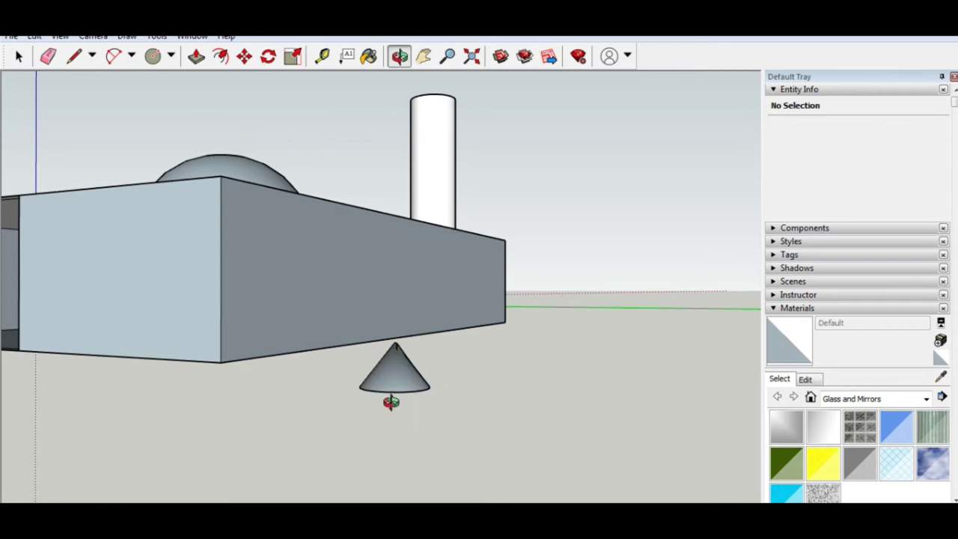
middle_click_drag(390, 402, 367, 370)
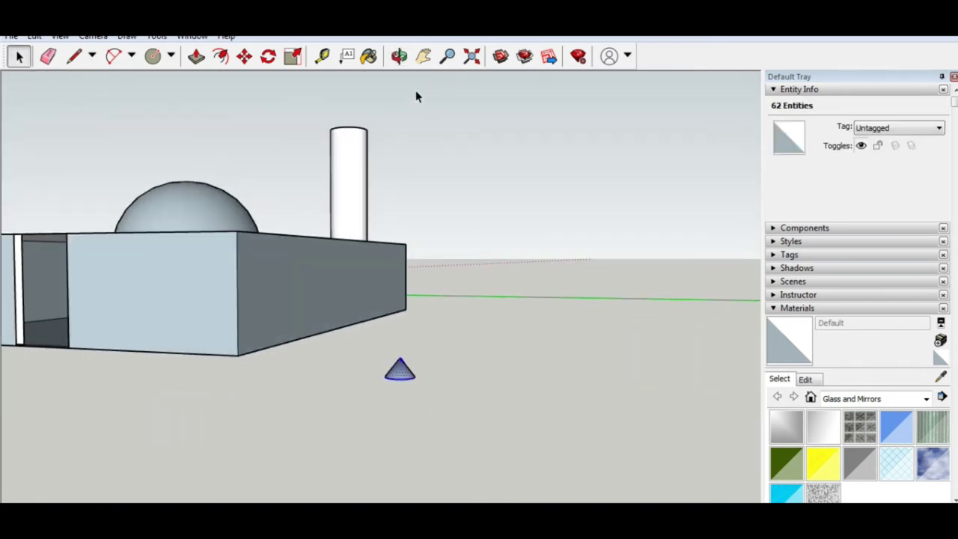
Enlarge the cone to make it taller and lift it above the building.
left_click_drag(404, 363, 447, 318)
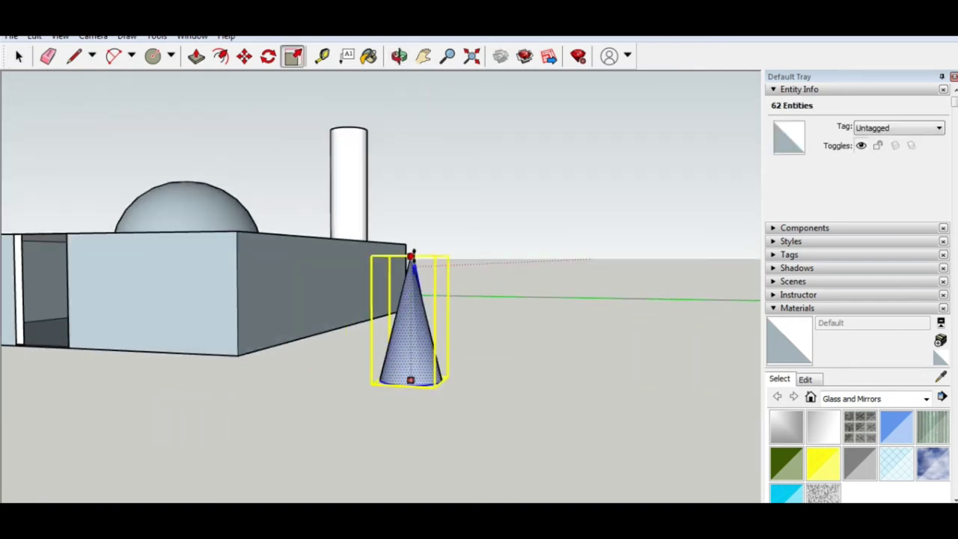
key("m")
left_click(419, 351)
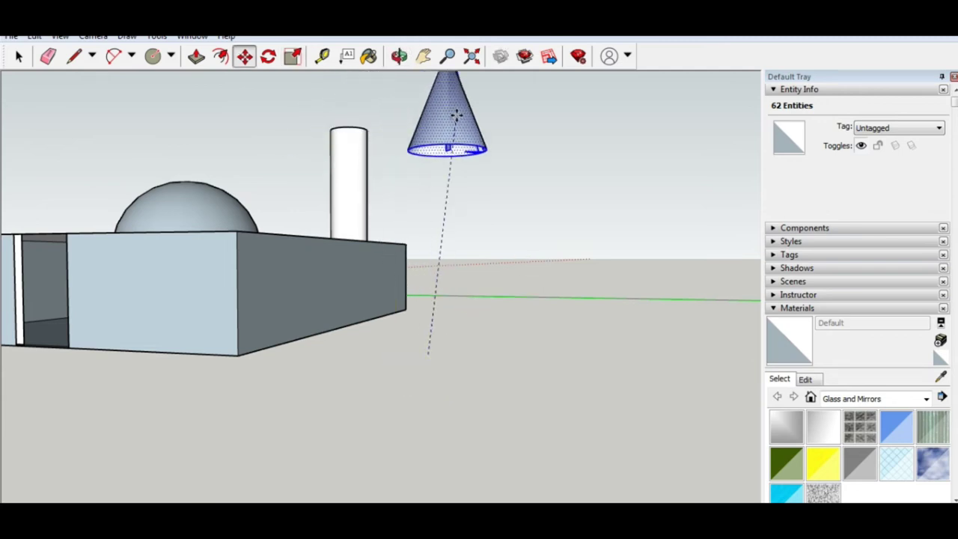
middle_click_drag(442, 149, 310, 299)
middle_click_drag(302, 90, 110, 131)
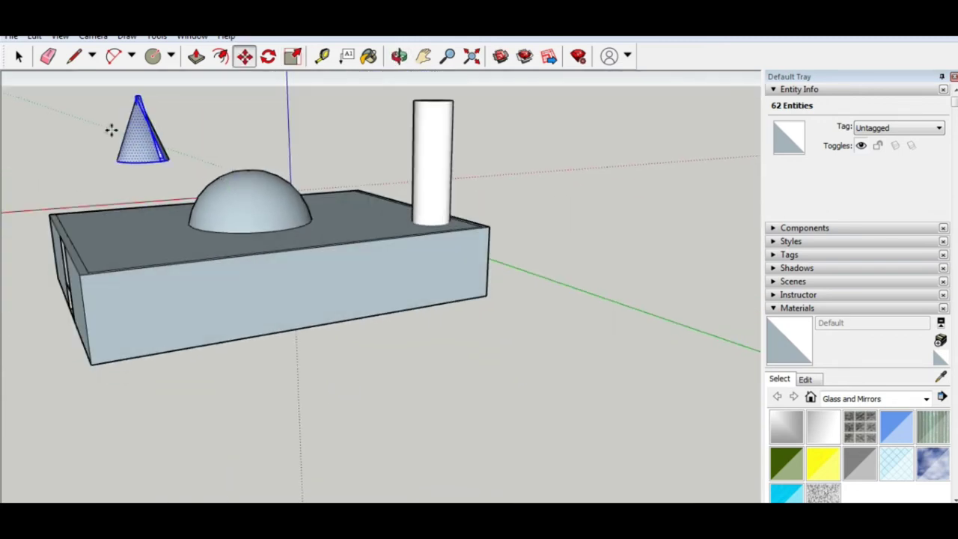
middle_click_drag(442, 89, 563, 190)
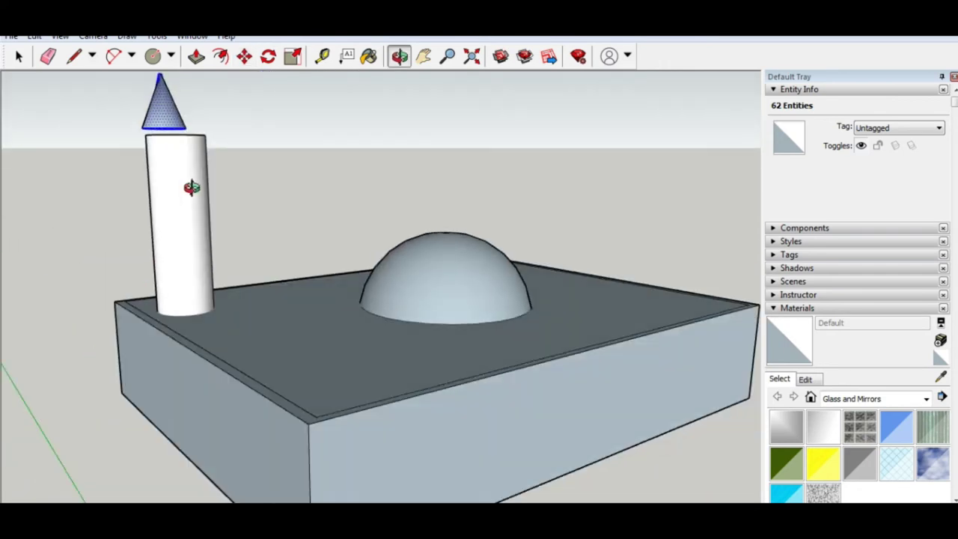
middle_click_drag(188, 188, 304, 261)
Scale the cone to fit the cylinder and move it onto the cylinder's top.
key("s")
mouse_move(268, 200)
left_mouse_down()
mouse_move(224, 241)
mouse_move(283, 215)
left_mouse_up()
key("m")
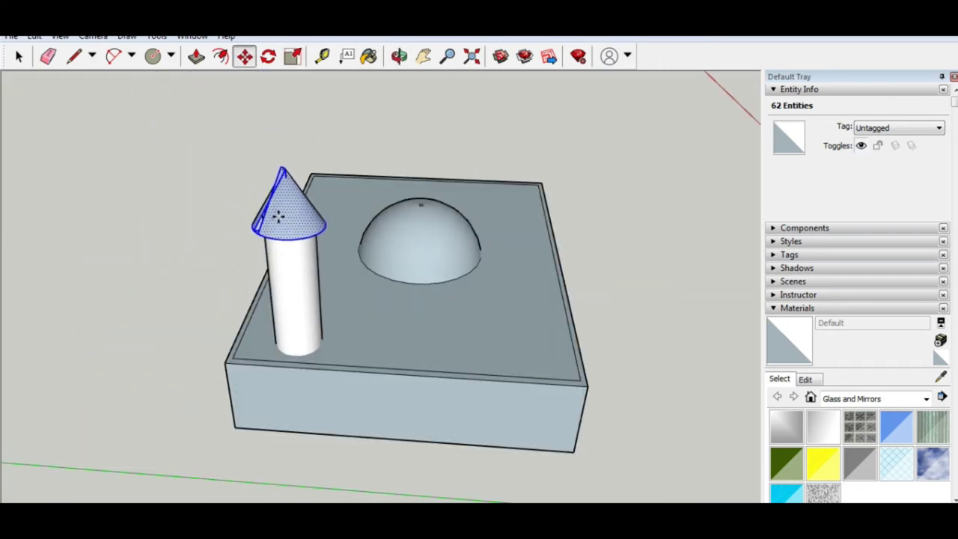
middle_click_drag(278, 216, 442, 183)
scroll(431, 185, "up", 5)
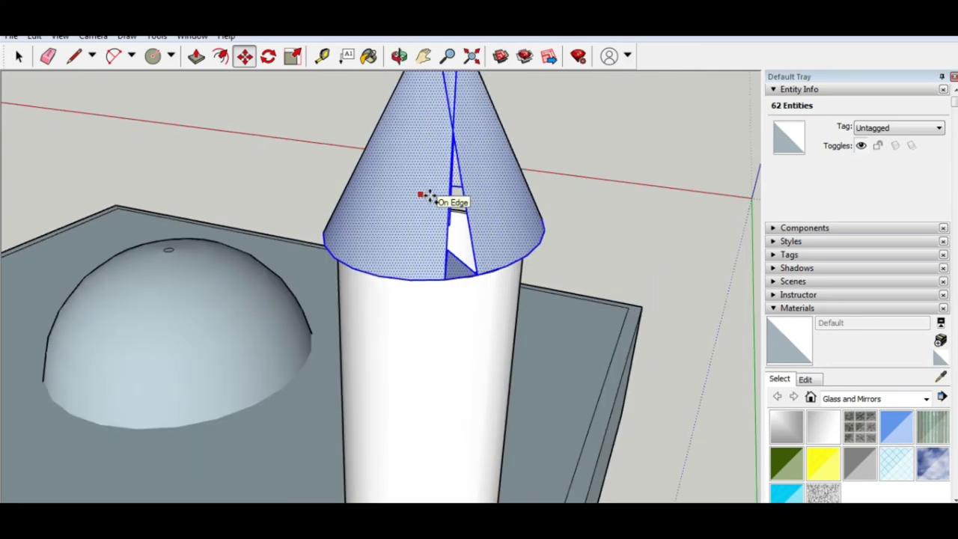
scroll(428, 197, "down", 1)
key("l")
scroll(485, 133, "down", 5)
Orbit in close to inspect the cone atop the tower.
key("m")
mouse_move(515, 149)
middle_mouse_down()
mouse_move(706, 180)
mouse_move(298, 109)
mouse_move(462, 146)
mouse_move(574, 216)
middle_mouse_up()
mouse_move(503, 123)
middle_mouse_down()
mouse_move(663, 167)
mouse_move(381, 324)
middle_mouse_up()
scroll(380, 325, "up", 3)
Select the cone's surface, delete it, then undo to restore the face.
left_click(20, 56)
left_click(217, 120)
left_click(172, 142)
left_click(222, 122)
key("Delete")
key("ctrl+z")
scroll(287, 274, "down", 10)
mouse_move(287, 274)
middle_mouse_down()
mouse_move(182, 398)
mouse_move(406, 412)
mouse_move(300, 410)
mouse_move(562, 364)
mouse_move(472, 360)
middle_mouse_up()
key("r")
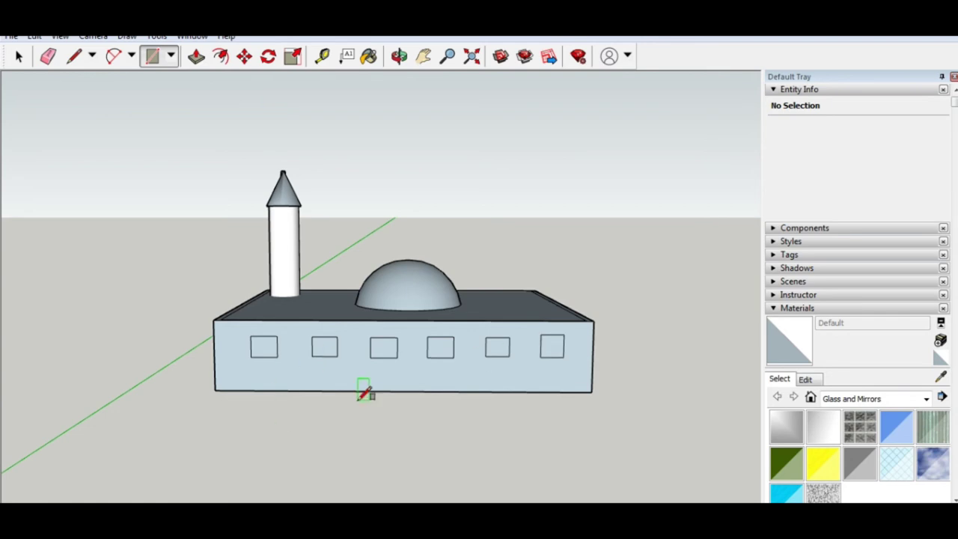
Glaze the windows with Translucent Glass Blue and Translucent Glass Tinted materials.
key("b")
left_click(270, 341)
scroll(271, 341, "up", 3)
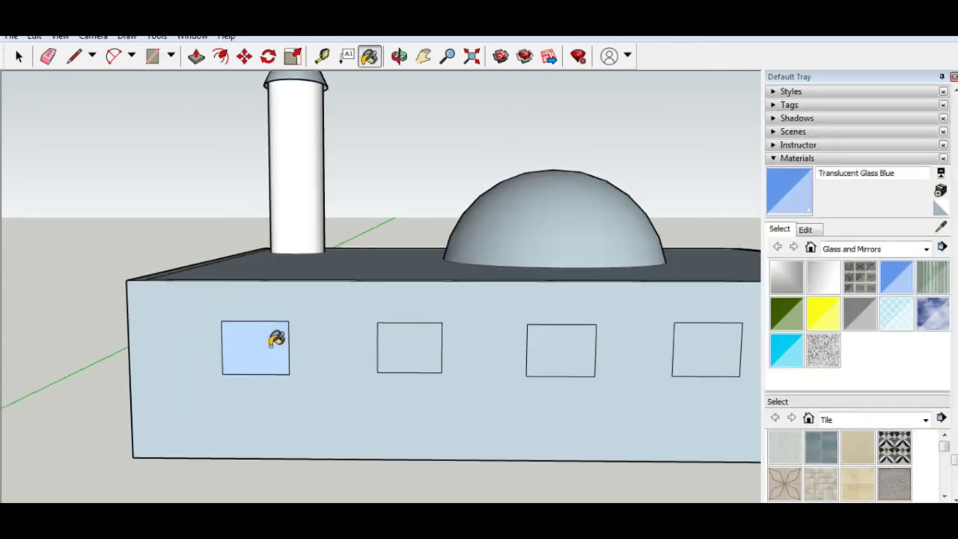
left_click(896, 313)
left_click(423, 342)
scroll(424, 342, "down", 3)
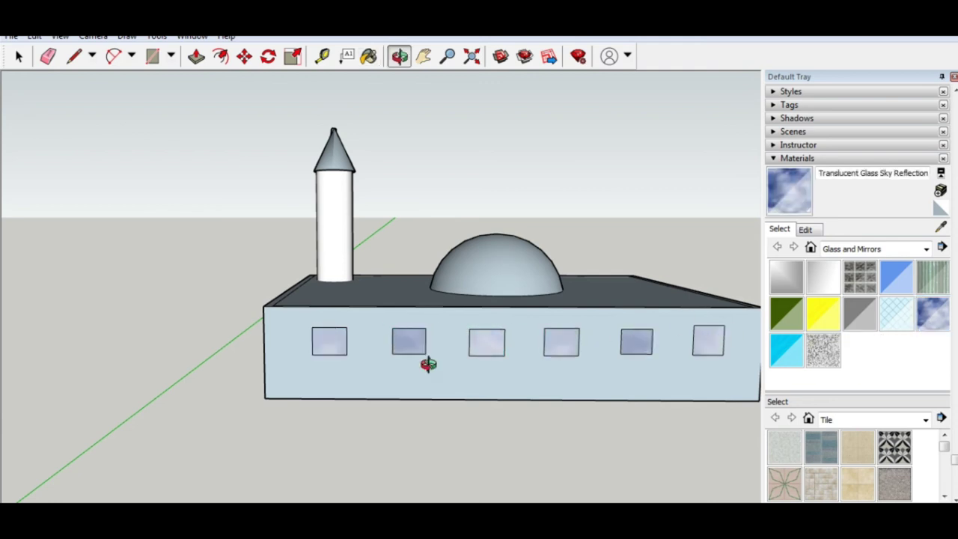
Orbit around the building to inspect the glazed end wall, roof and long windowed side.
middle_click_drag(428, 365, 359, 375)
mouse_move(273, 329)
middle_mouse_down()
mouse_move(389, 389)
mouse_move(430, 387)
mouse_move(346, 398)
mouse_move(406, 334)
middle_mouse_up()
scroll(389, 389, "down", 4)
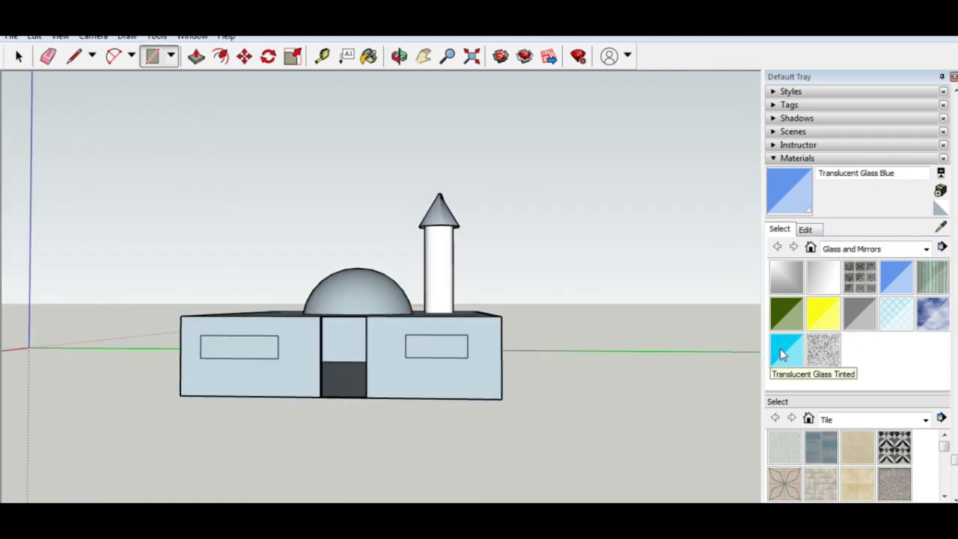
mouse_move(466, 352)
middle_mouse_down()
mouse_move(299, 413)
mouse_move(434, 451)
middle_mouse_up()
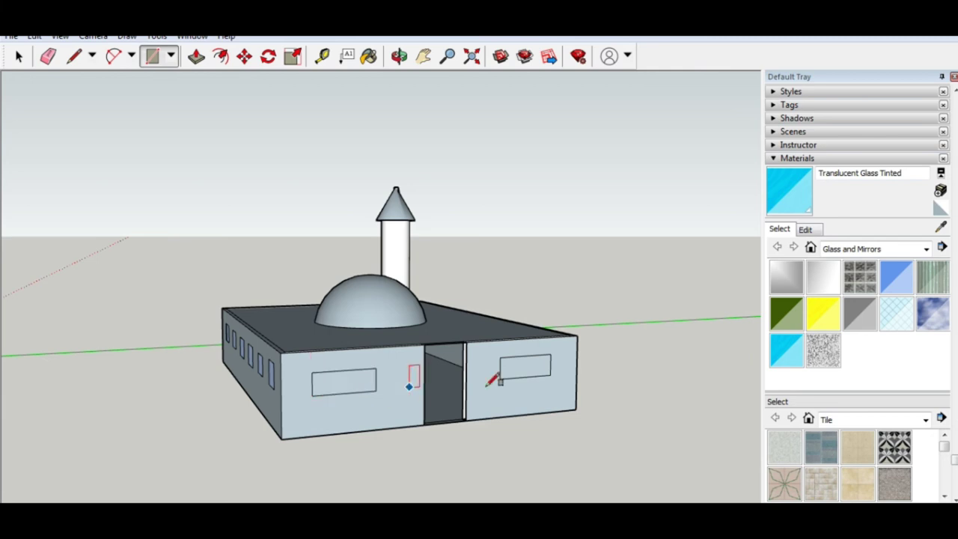
mouse_move(529, 362)
middle_mouse_down()
mouse_move(336, 368)
mouse_move(454, 422)
mouse_move(293, 460)
mouse_move(446, 408)
middle_mouse_up()
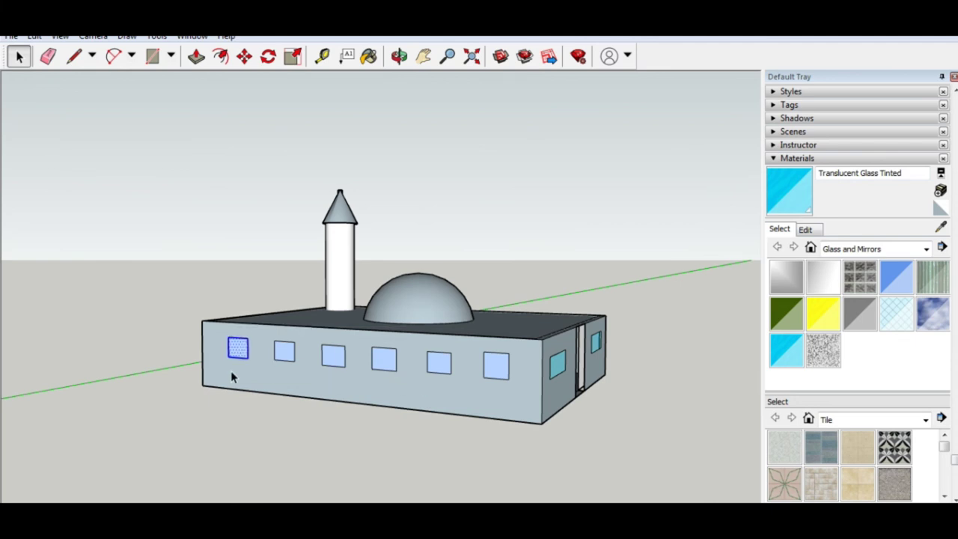
key("F2")
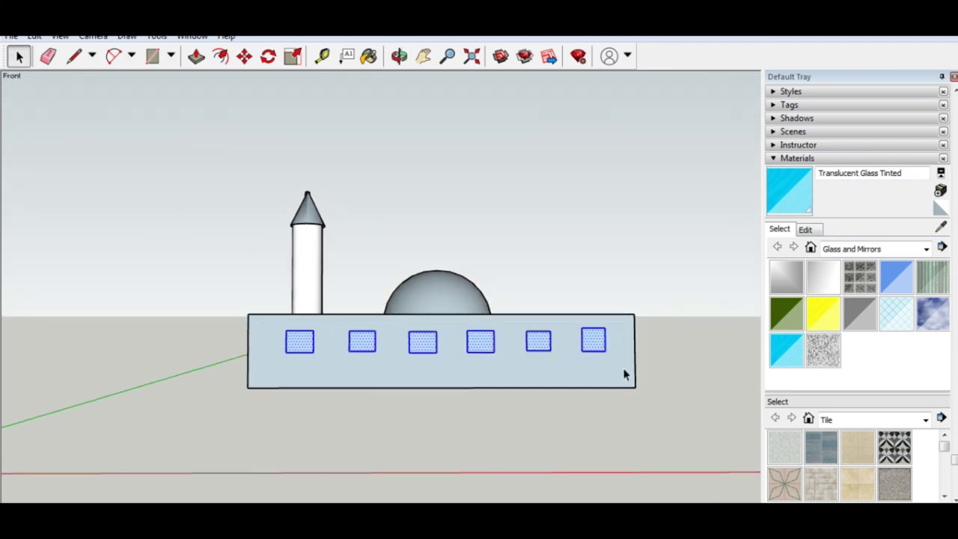
mouse_move(620, 377)
middle_mouse_down()
mouse_move(561, 392)
mouse_move(227, 221)
middle_mouse_up()
key("ctrl+p")
key("Escape")
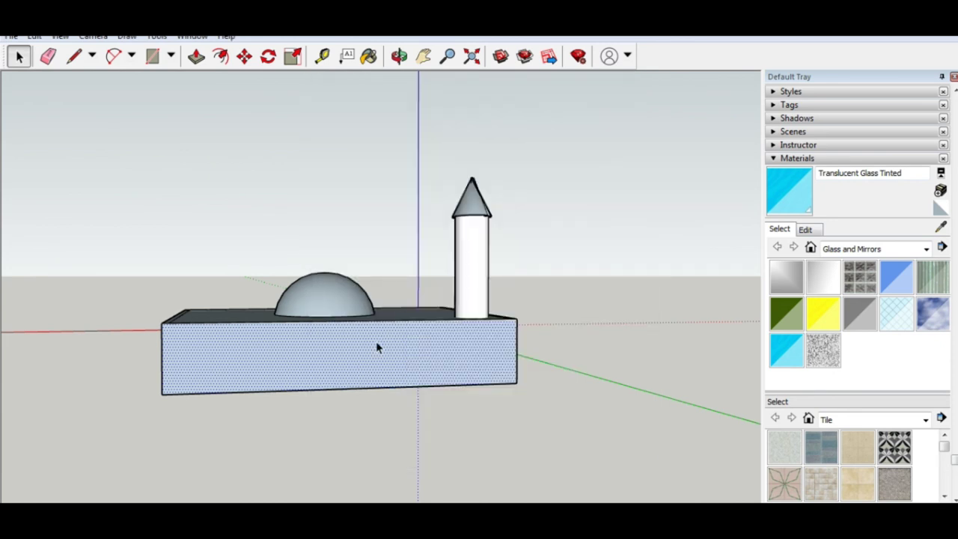
key("m")
left_click(377, 338)
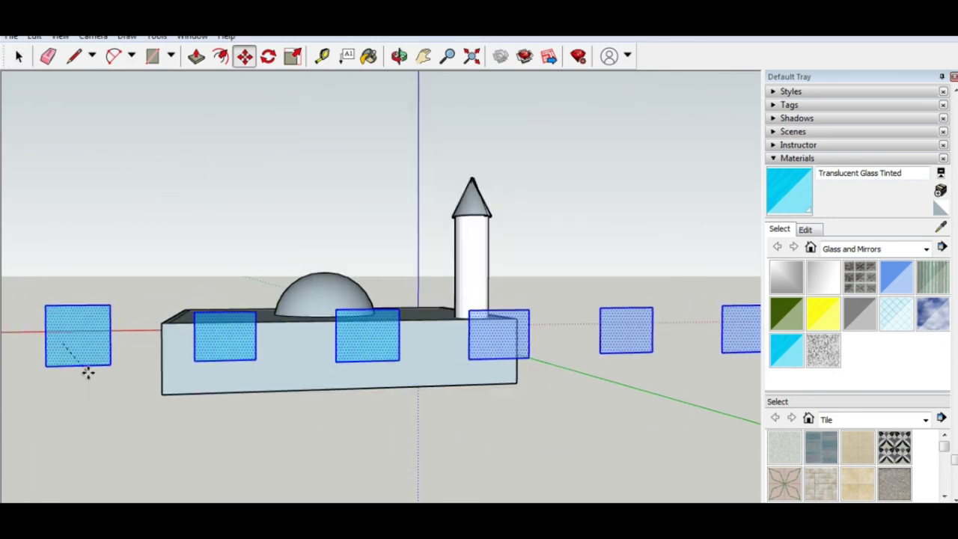
scroll(88, 372, "down", 2)
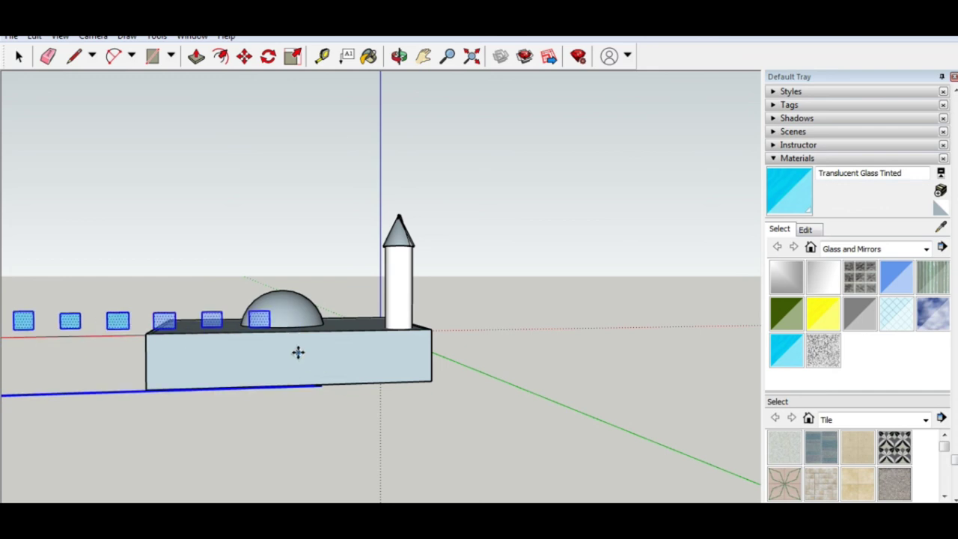
mouse_move(433, 384)
middle_mouse_down()
mouse_move(637, 367)
mouse_move(466, 424)
middle_mouse_up()
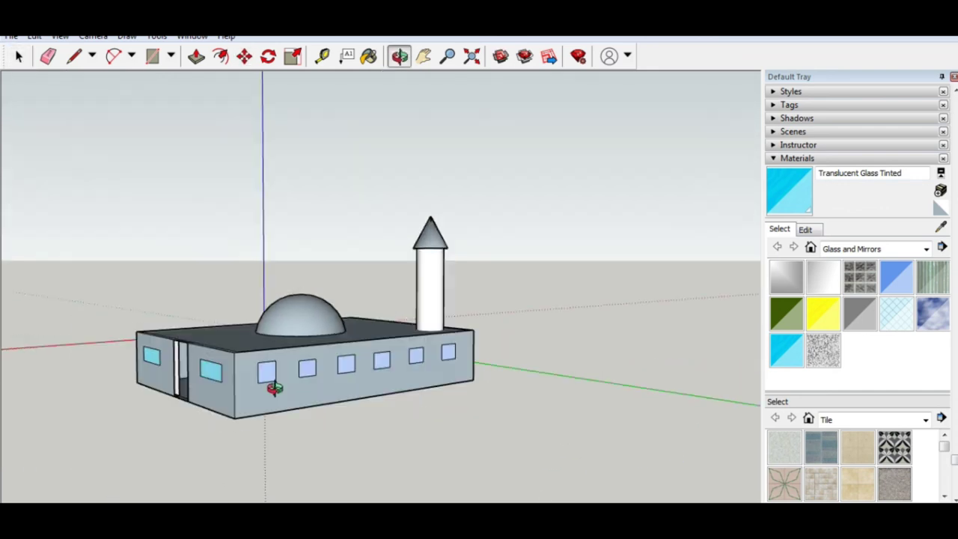